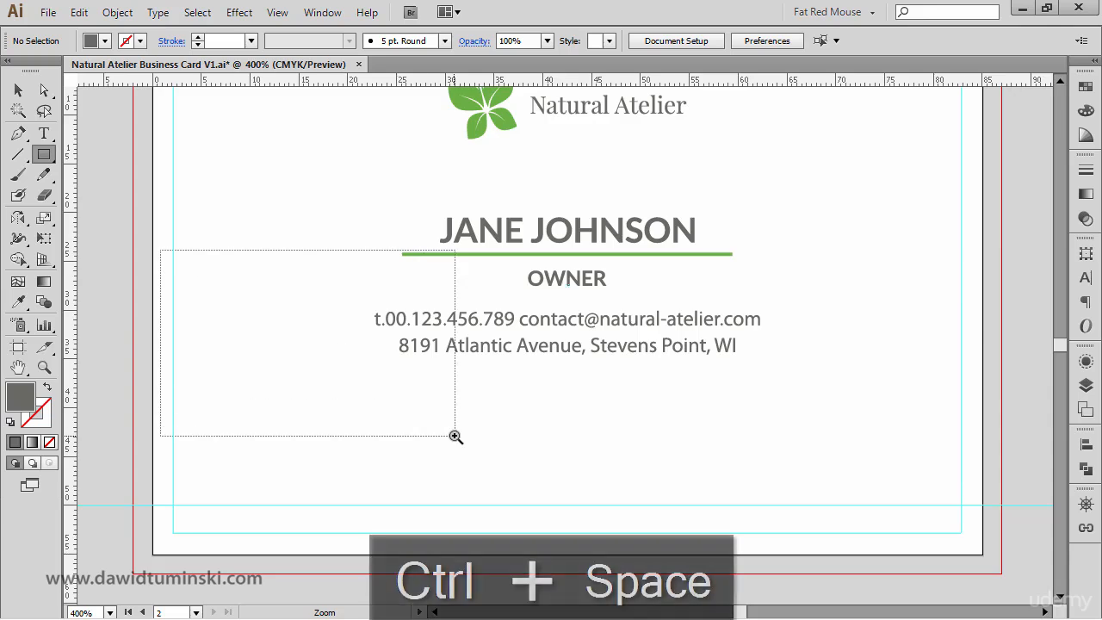
# - Draw a narrow vertical rectangle and scale its top two anchors uniformly to 0% to form a tall triangle
pyautogui.moveTo(320, 209); pyautogui.dragTo(347, 319)
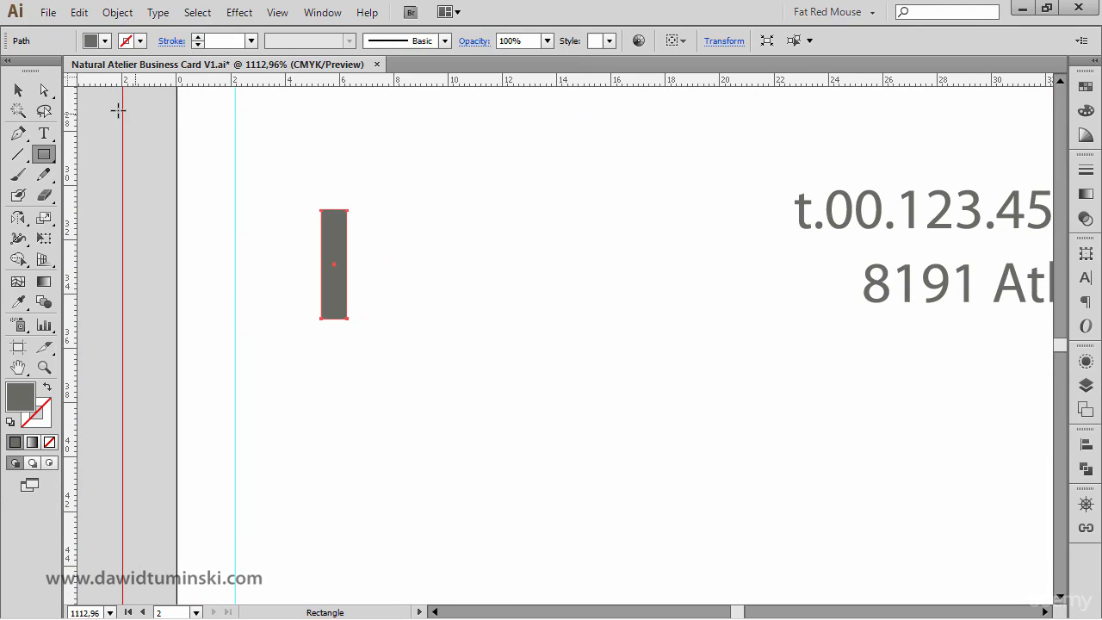
pyautogui.click(44, 90)
pyautogui.moveTo(294, 173); pyautogui.dragTo(412, 224)
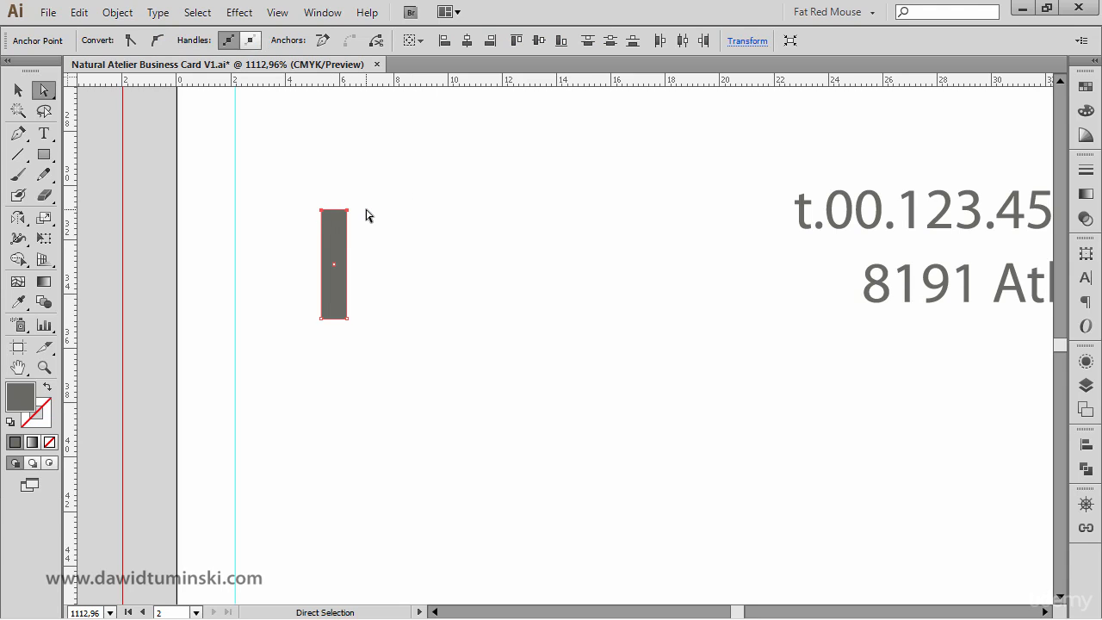
pyautogui.press('s')
pyautogui.press('Return')
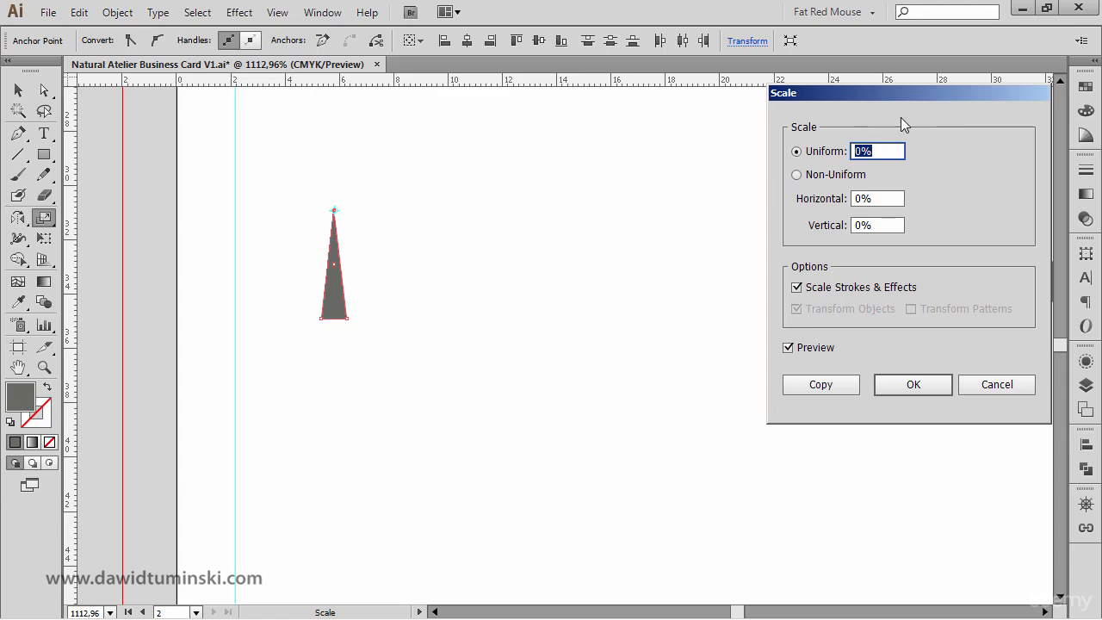
pyautogui.moveTo(942, 95); pyautogui.dragTo(868, 103)
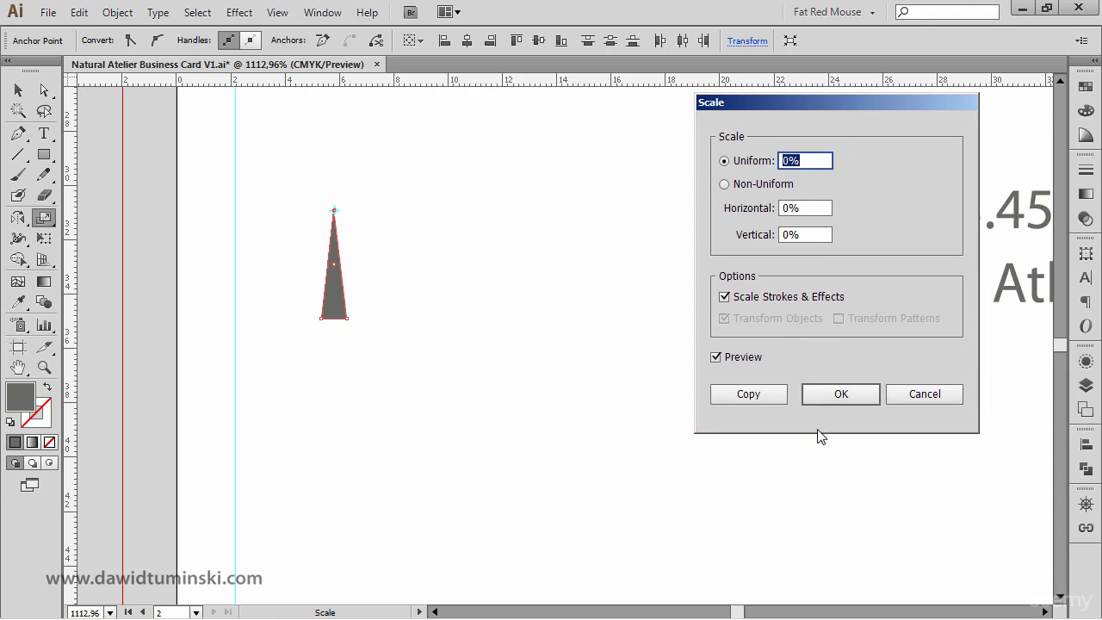
pyautogui.click(855, 398)
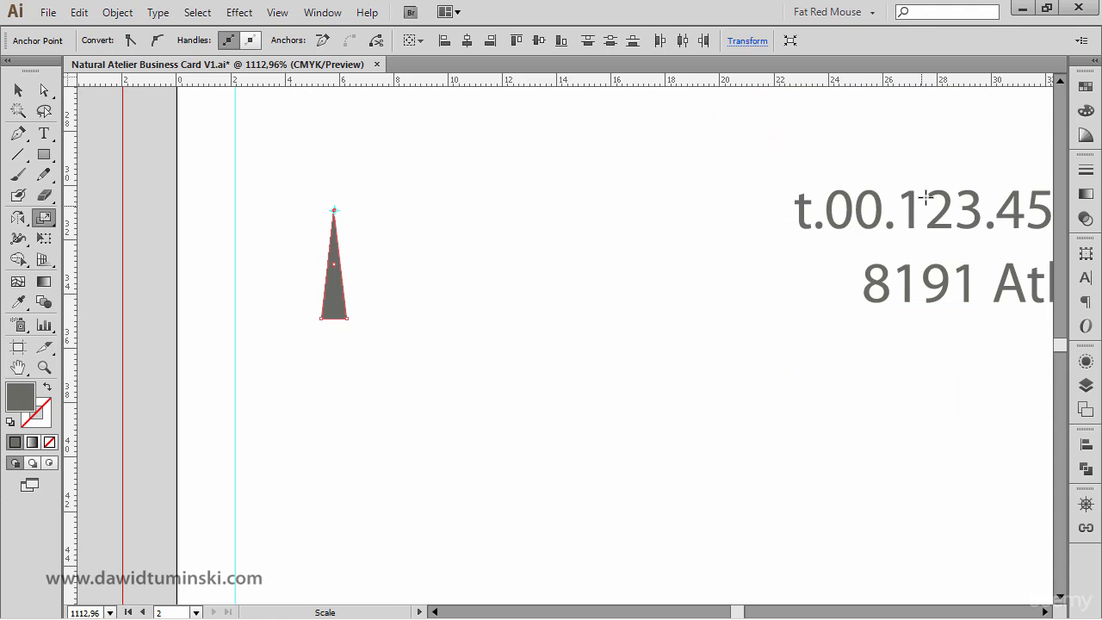
# - Fill the triangle with the green swatch and deselect it
pyautogui.click(1086, 87)
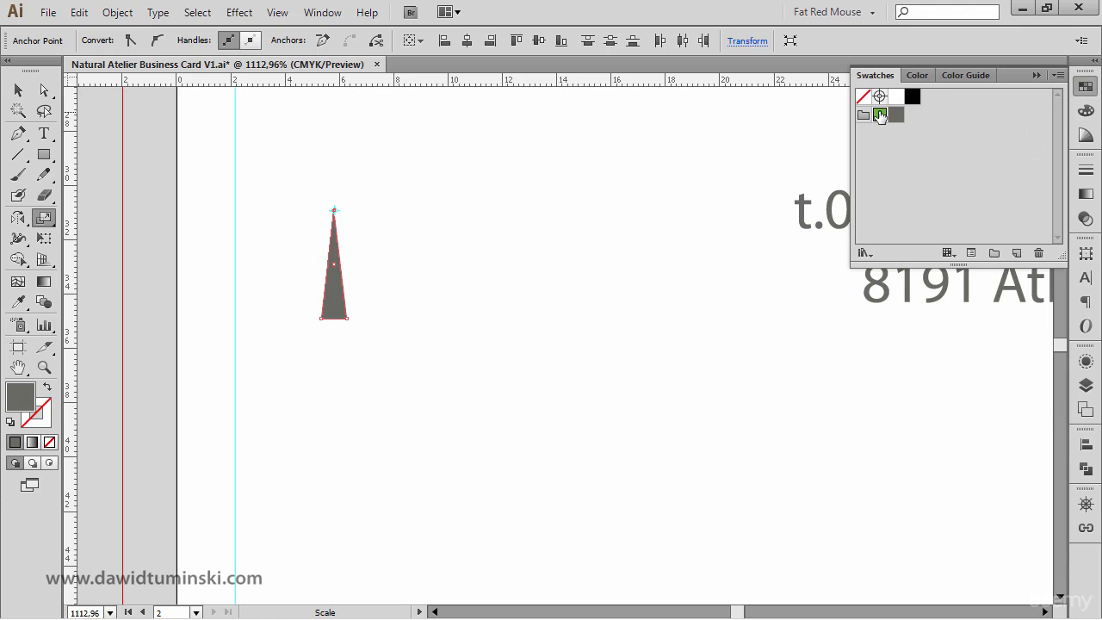
pyautogui.click(878, 114)
pyautogui.press('v')
pyautogui.click(406, 158)
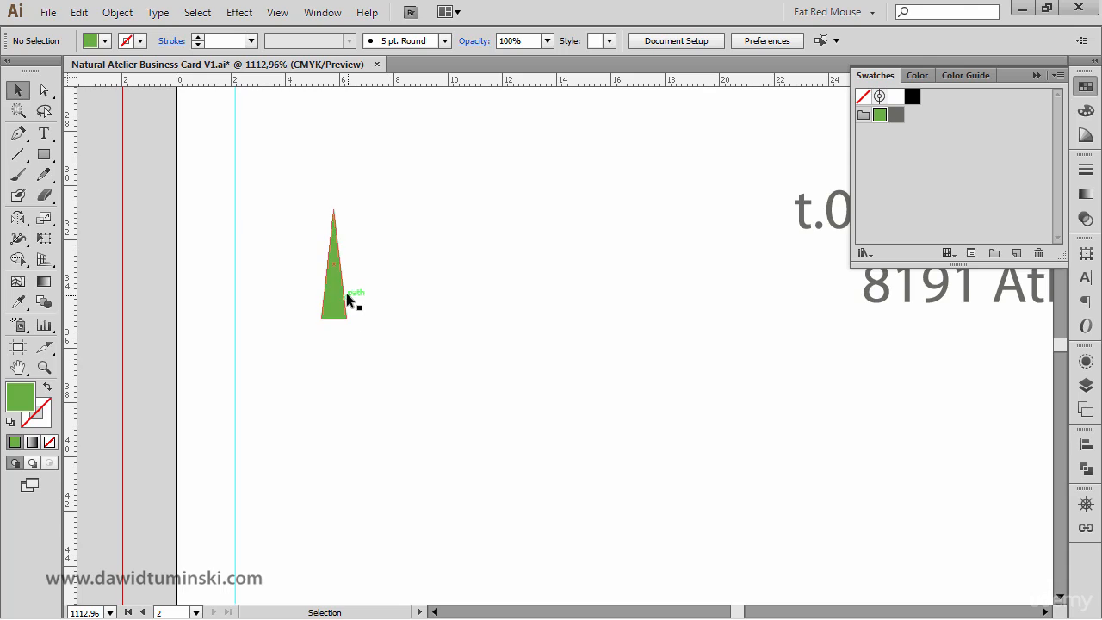
# - Duplicate the triangle slightly to the right and darken the copy by setting its K value to 39%
pyautogui.moveTo(345, 301); pyautogui.dragTo(353, 302)
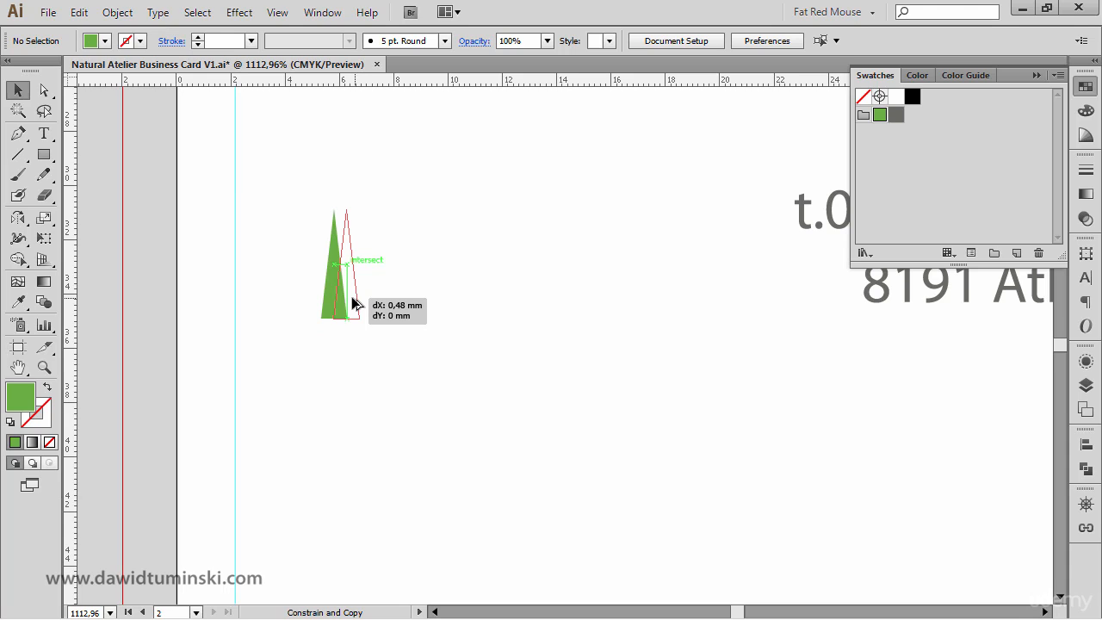
pyautogui.moveTo(353, 297); pyautogui.dragTo(353, 298)
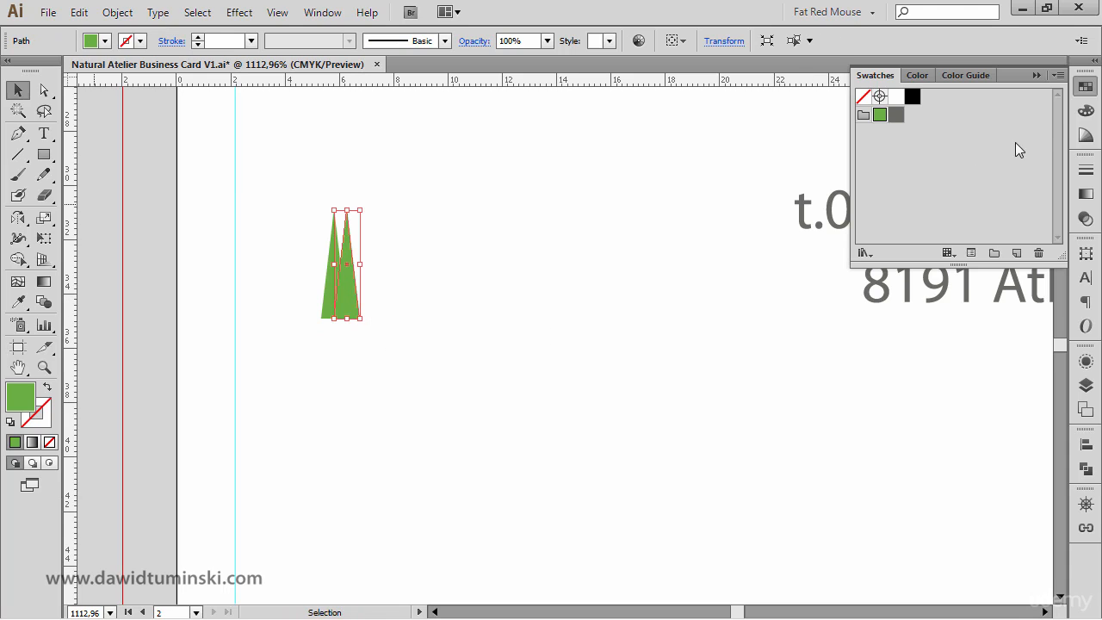
pyautogui.click(1086, 110)
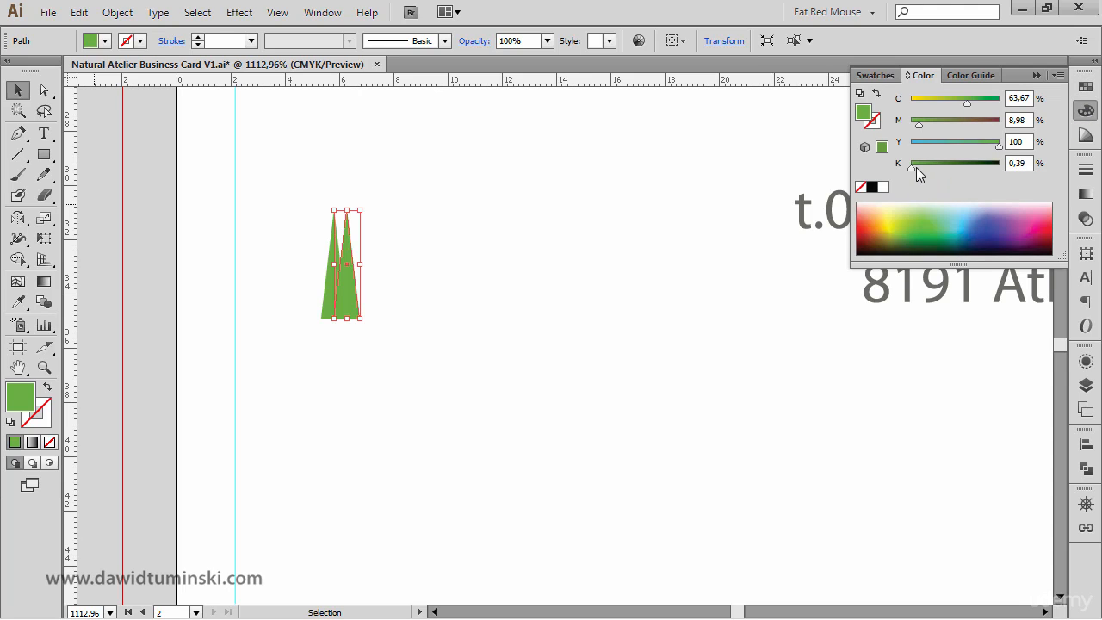
pyautogui.moveTo(913, 168); pyautogui.dragTo(946, 166)
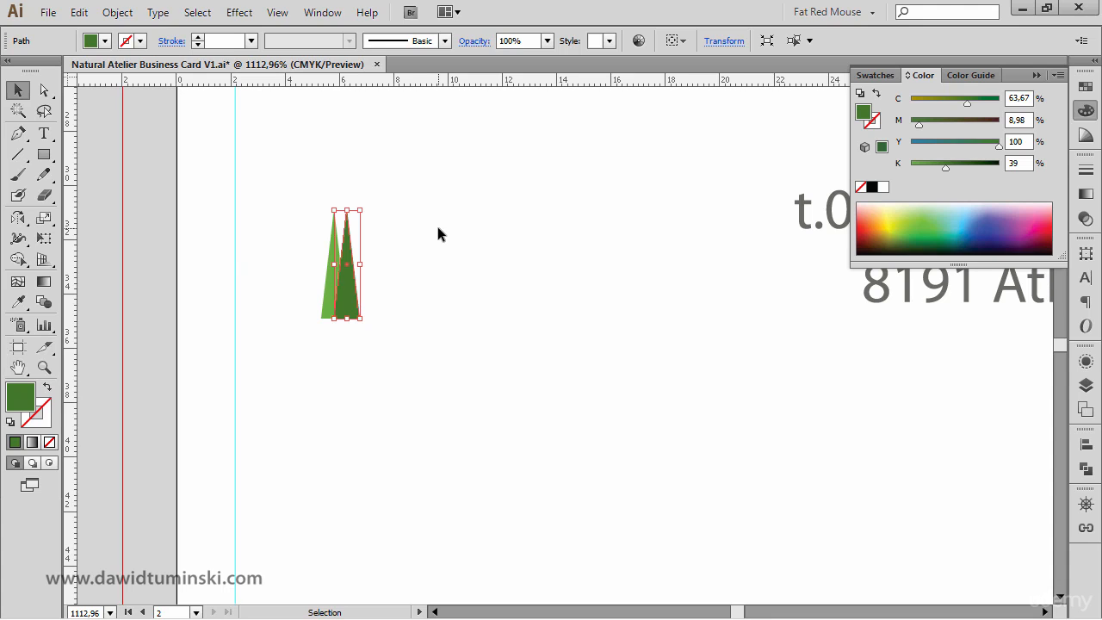
# - Send the darker triangle to the back
pyautogui.press('ctrl')
pyautogui.hotkey('ctrl', 'shift', '[')
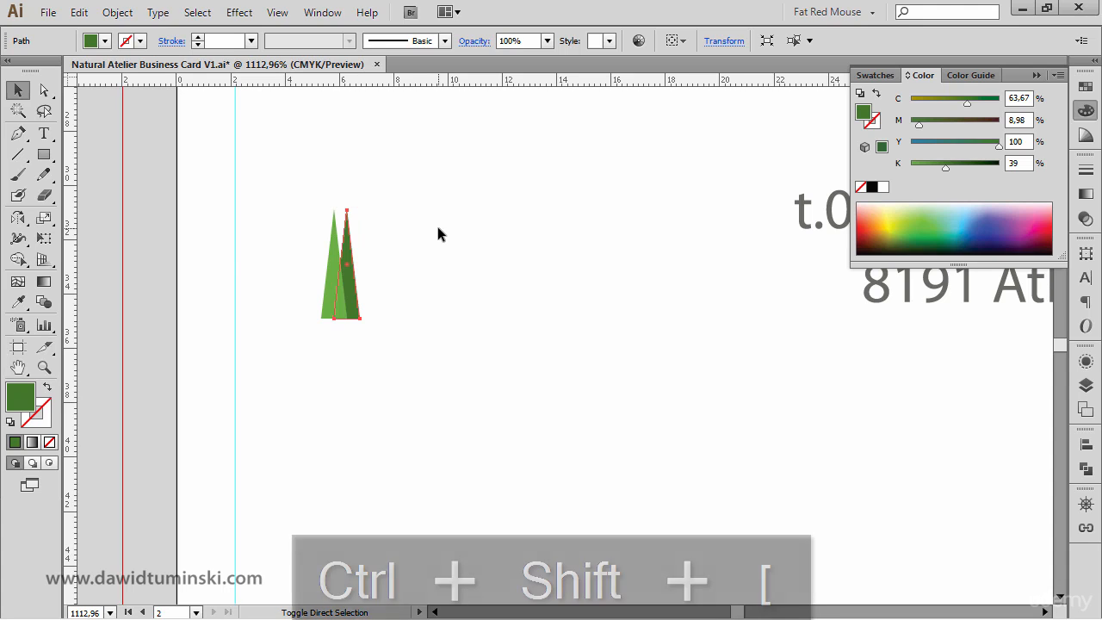
# - Shorten the darker triangle from its top and shift it slightly to the right
pyautogui.hotkey('ctrl', 'space')
pyautogui.moveTo(421, 388); pyautogui.dragTo(323, 198)
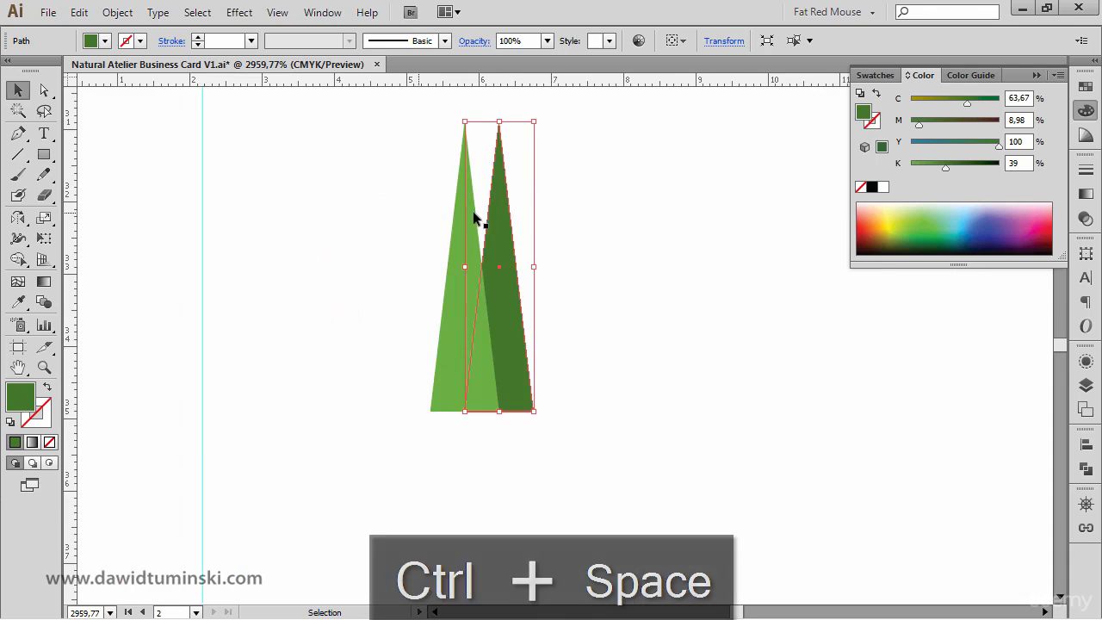
pyautogui.moveTo(534, 121); pyautogui.dragTo(512, 152)
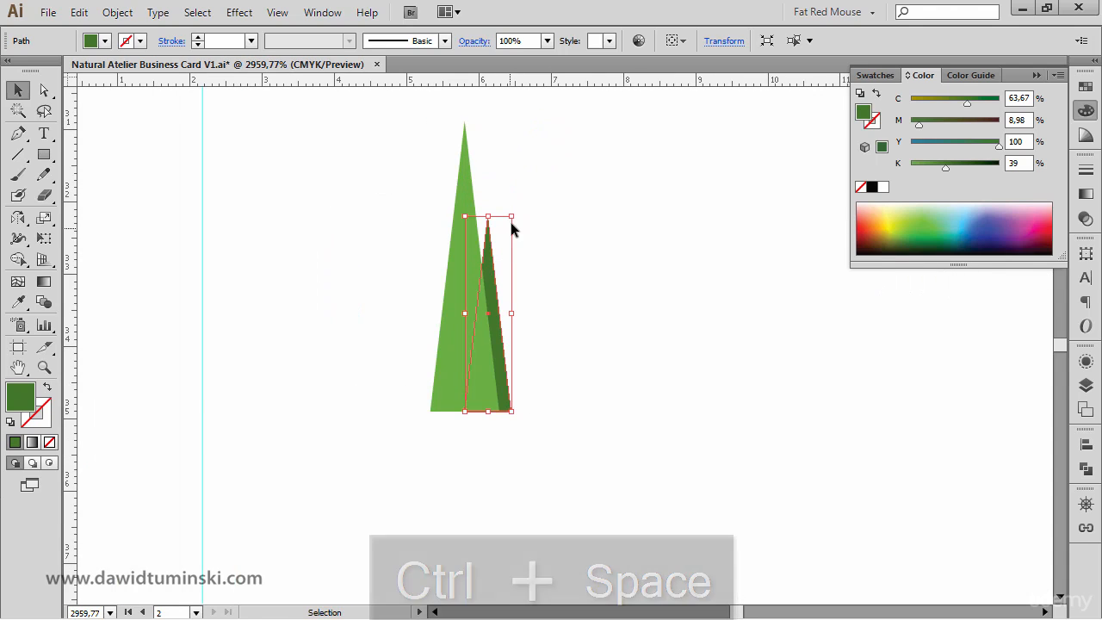
pyautogui.moveTo(511, 217); pyautogui.dragTo(514, 201)
pyautogui.click(594, 336)
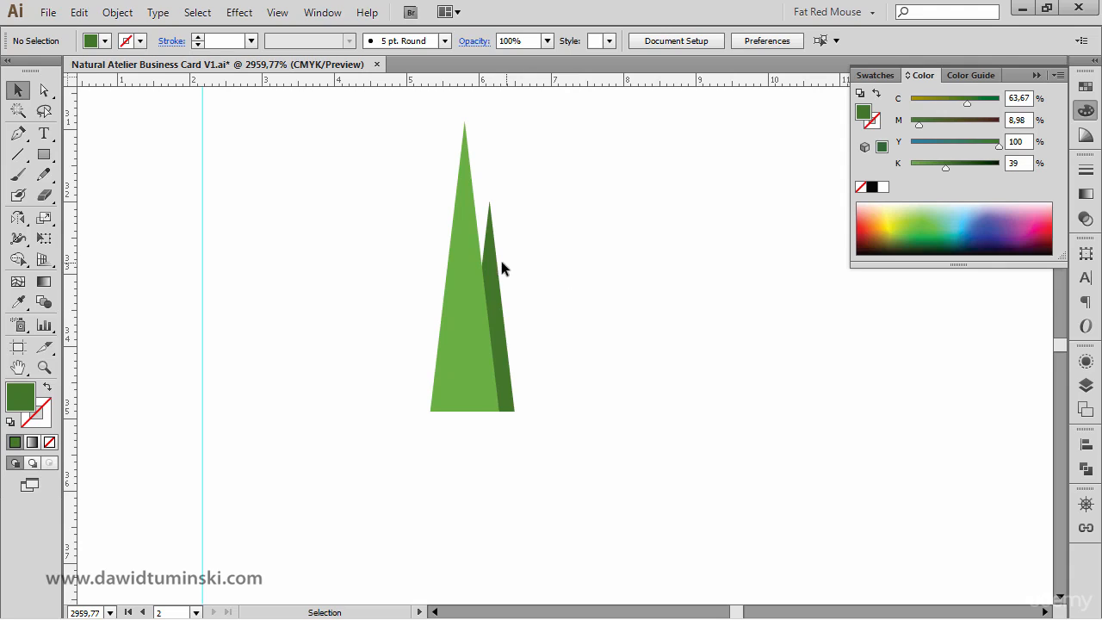
pyautogui.moveTo(502, 268); pyautogui.dragTo(513, 271)
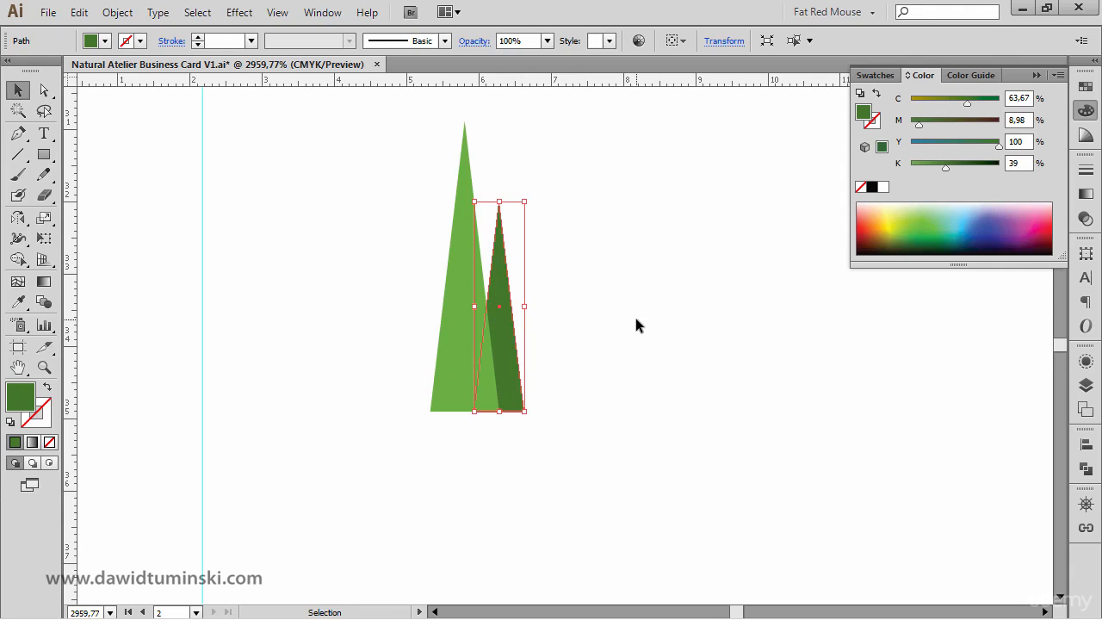
pyautogui.click(637, 328)
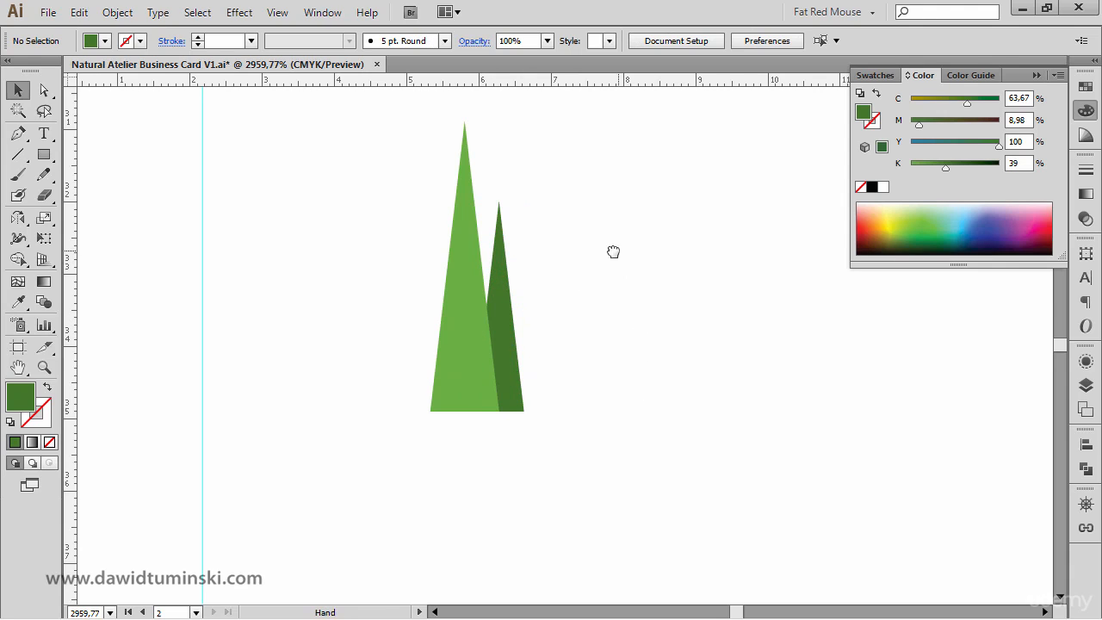
pyautogui.moveTo(612, 249); pyautogui.dragTo(440, 332)
pyautogui.hotkey('ctrl', '-')
pyautogui.hotkey('ctrl', '-')
pyautogui.hotkey('ctrl', '-')
pyautogui.hotkey('ctrl', '-')
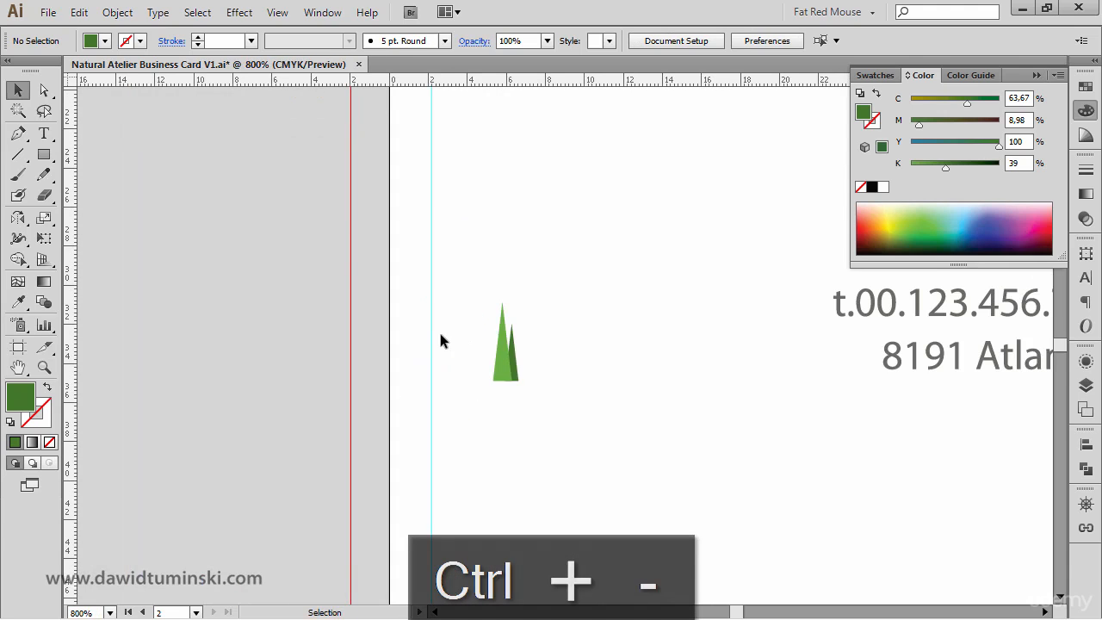
pyautogui.moveTo(597, 350); pyautogui.dragTo(496, 303)
pyautogui.moveTo(465, 368); pyautogui.dragTo(375, 259)
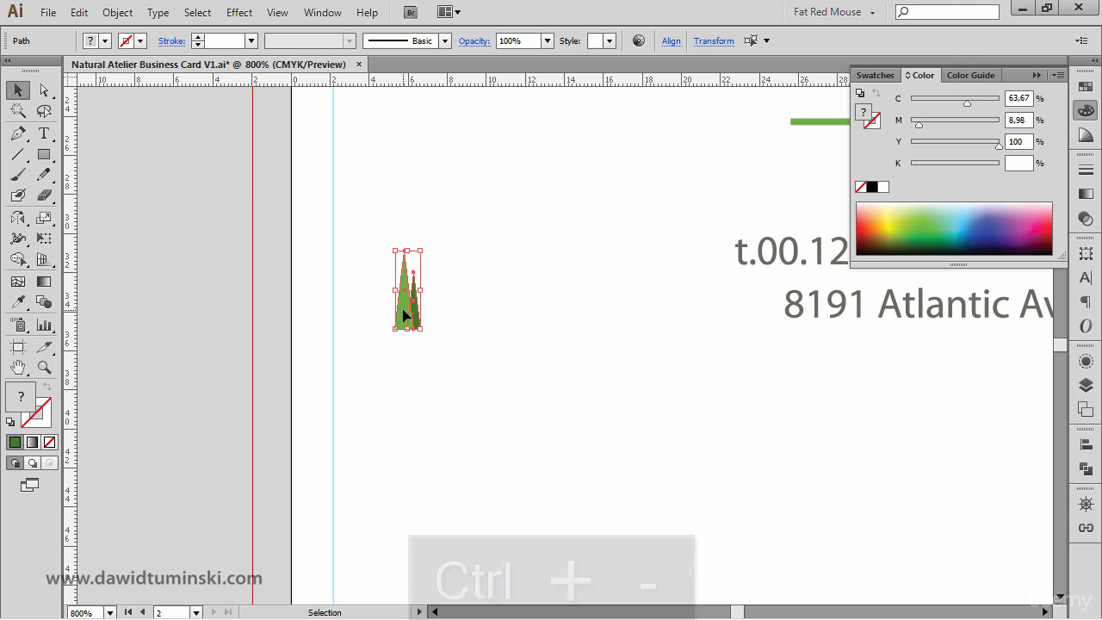
pyautogui.moveTo(403, 315); pyautogui.dragTo(438, 313)
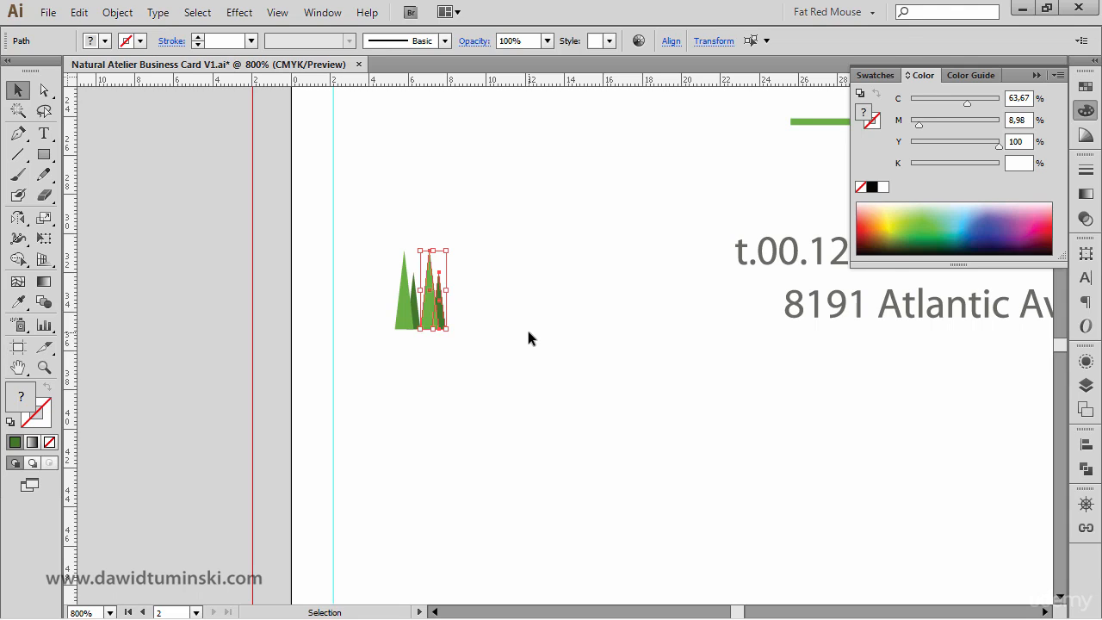
pyautogui.press('Delete')
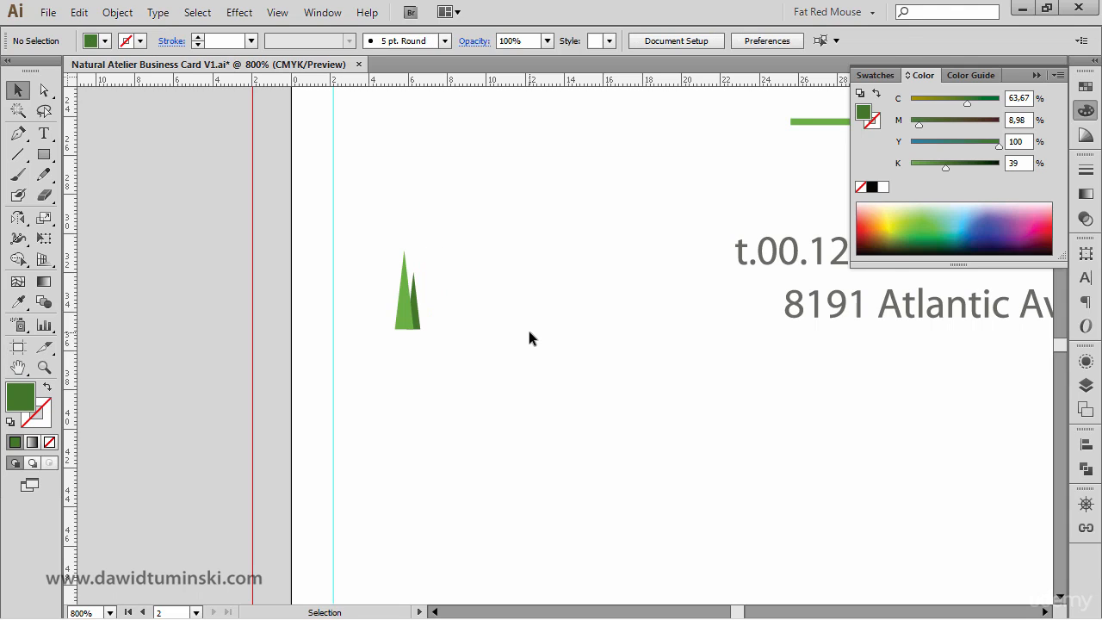
# - Move both triangles onto the card's left bleed edge and group them
pyautogui.hotkey('ctrl', 'space')
pyautogui.moveTo(508, 377); pyautogui.dragTo(462, 350)
pyautogui.click(463, 381)
pyautogui.click(368, 360)
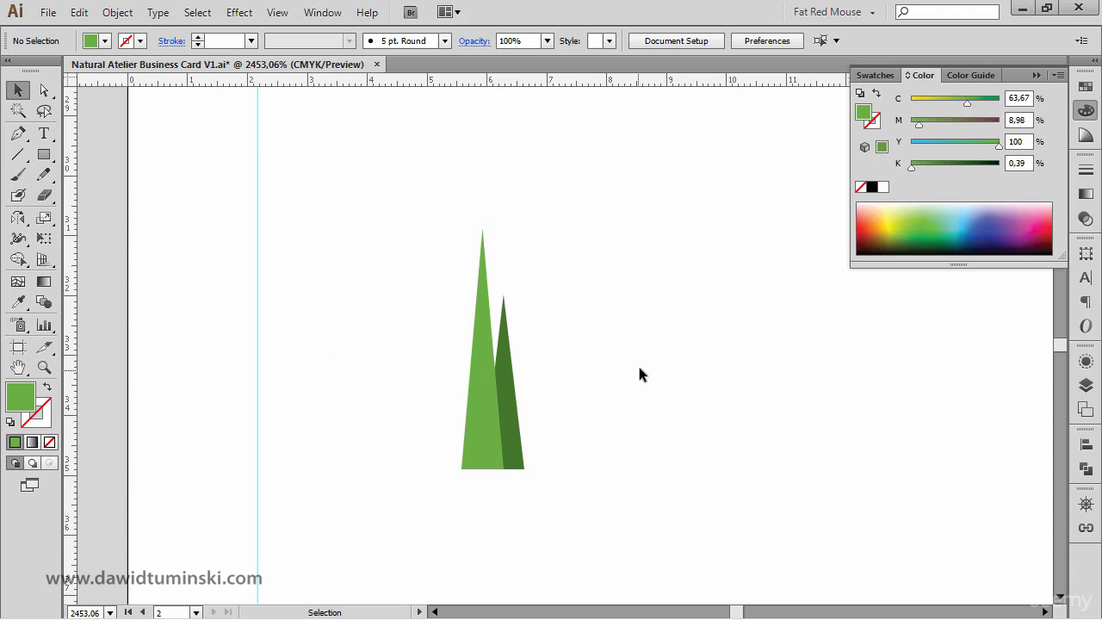
pyautogui.hotkey('ctrl', '-')
pyautogui.hotkey('ctrl', '-')
pyautogui.hotkey('ctrl', '-')
pyautogui.hotkey('ctrl', '-')
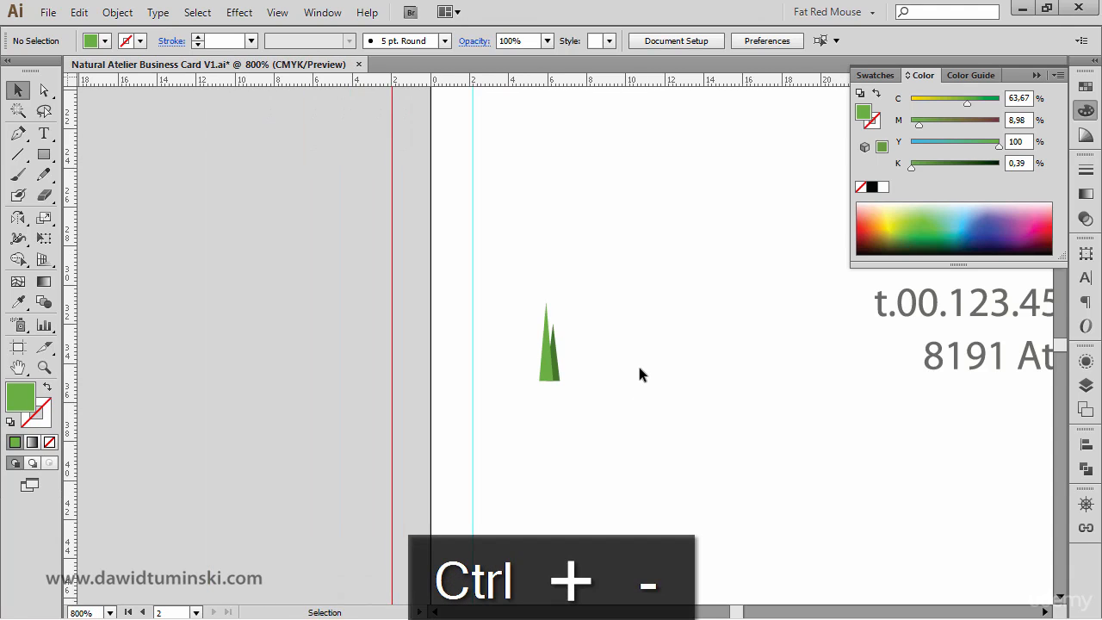
pyautogui.moveTo(662, 417)
pyautogui.mouseDown()
pyautogui.moveTo(519, 226)
pyautogui.moveTo(526, 233)
pyautogui.mouseUp()
pyautogui.moveTo(509, 234)
pyautogui.mouseDown()
pyautogui.moveTo(384, 153)
pyautogui.moveTo(367, 128)
pyautogui.mouseUp()
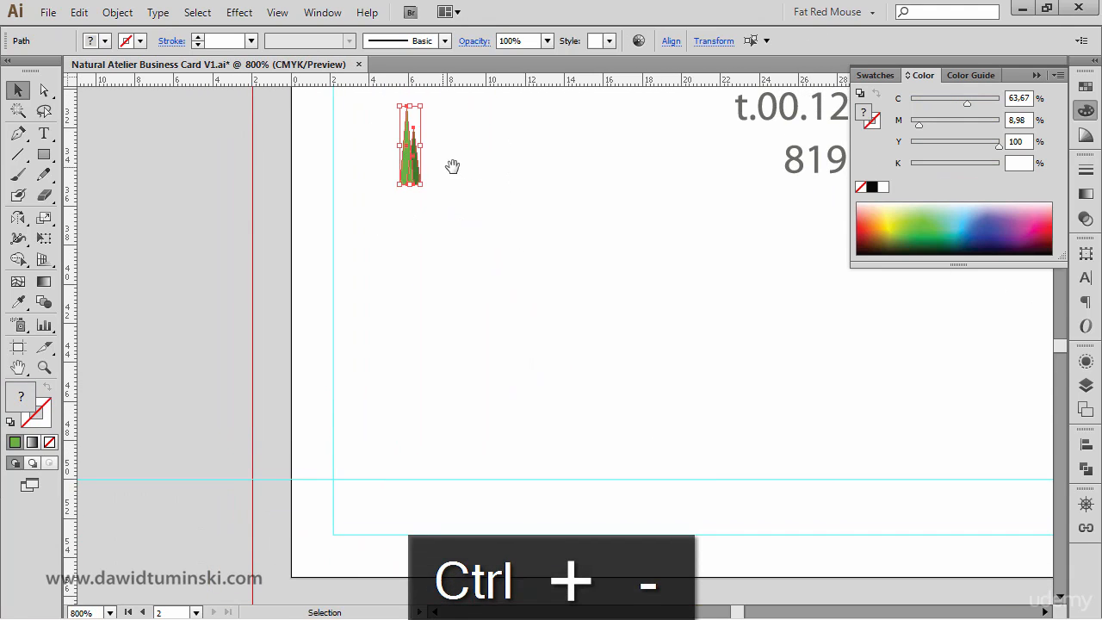
pyautogui.moveTo(452, 165); pyautogui.dragTo(455, 208)
pyautogui.moveTo(409, 145); pyautogui.dragTo(409, 155)
pyautogui.moveTo(413, 211); pyautogui.dragTo(242, 346)
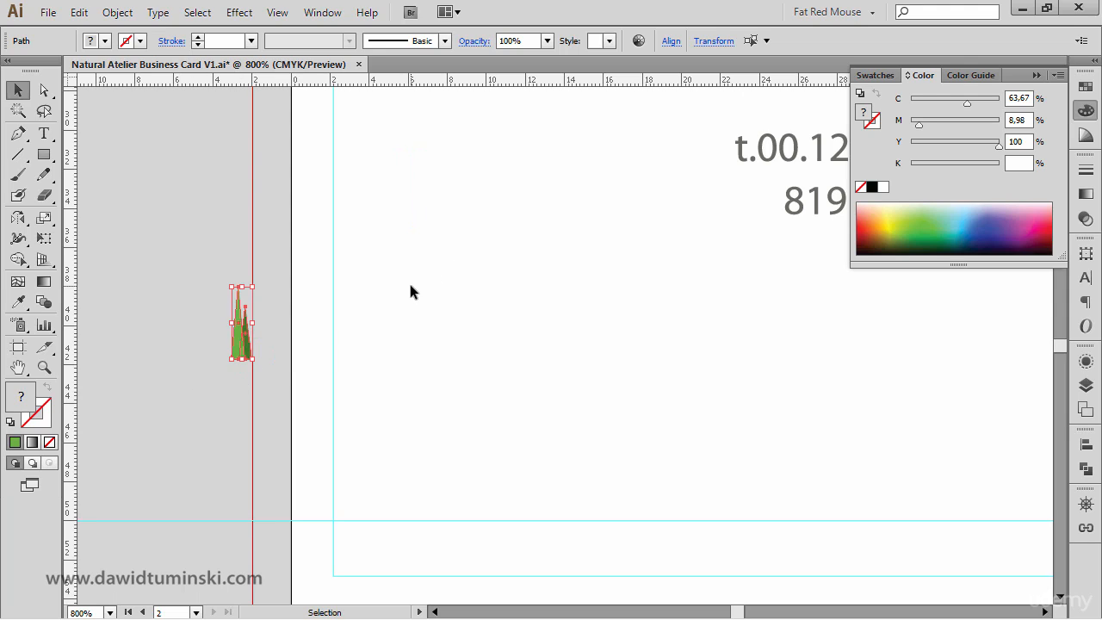
pyautogui.press('a')
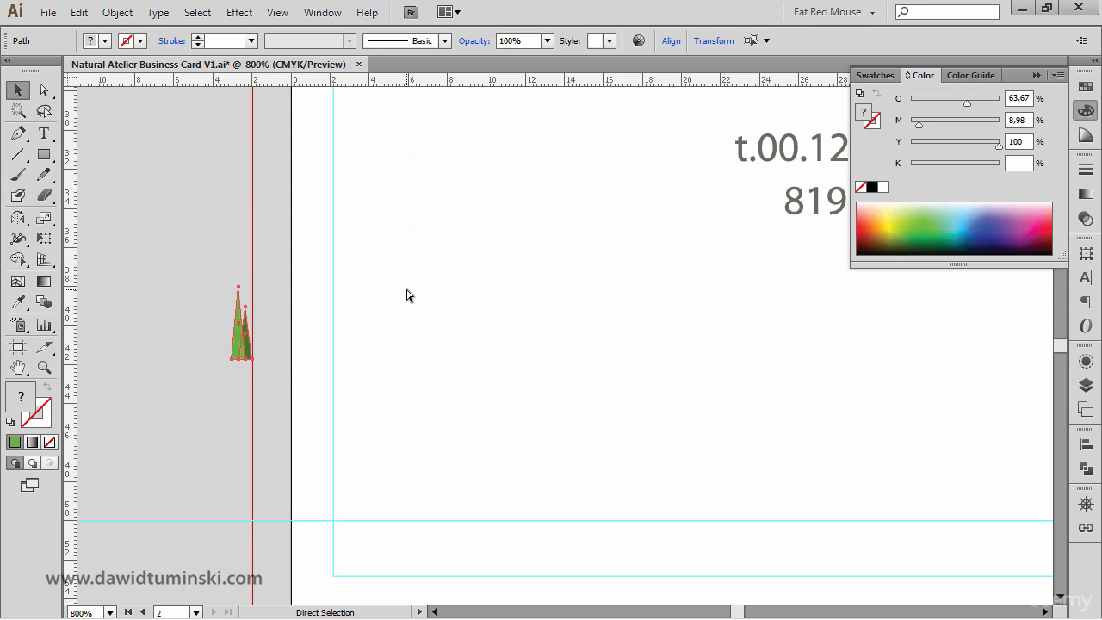
pyautogui.hotkey('ctrl', 'g')
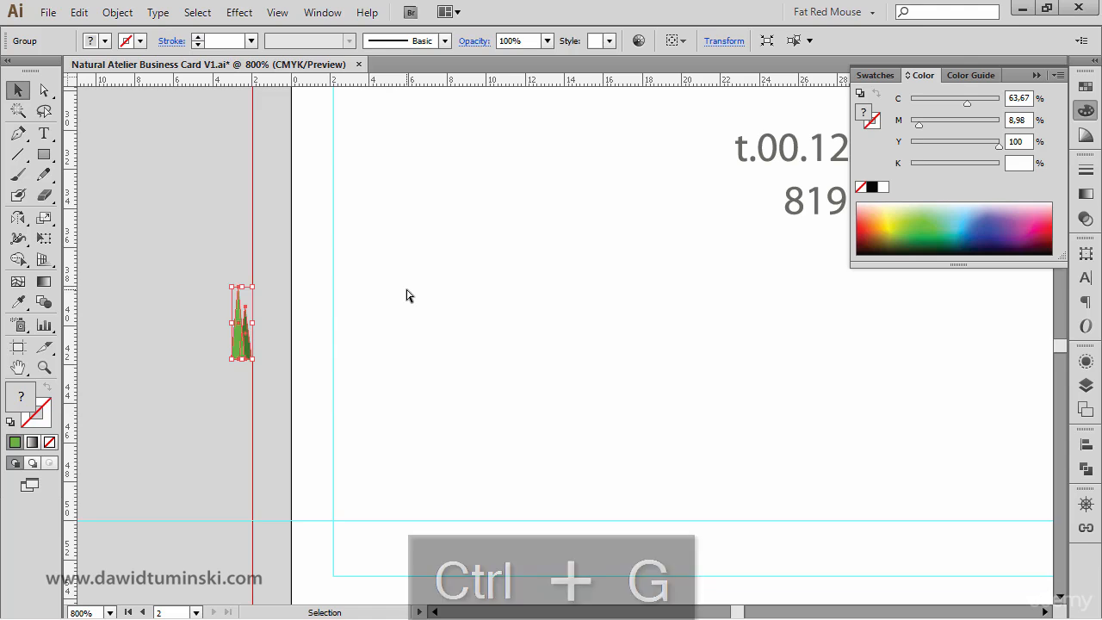
# - Duplicate the tree group onto the card's right bleed edge and select both groups
pyautogui.hotkey('ctrl', '-')
pyautogui.moveTo(625, 356); pyautogui.dragTo(349, 396)
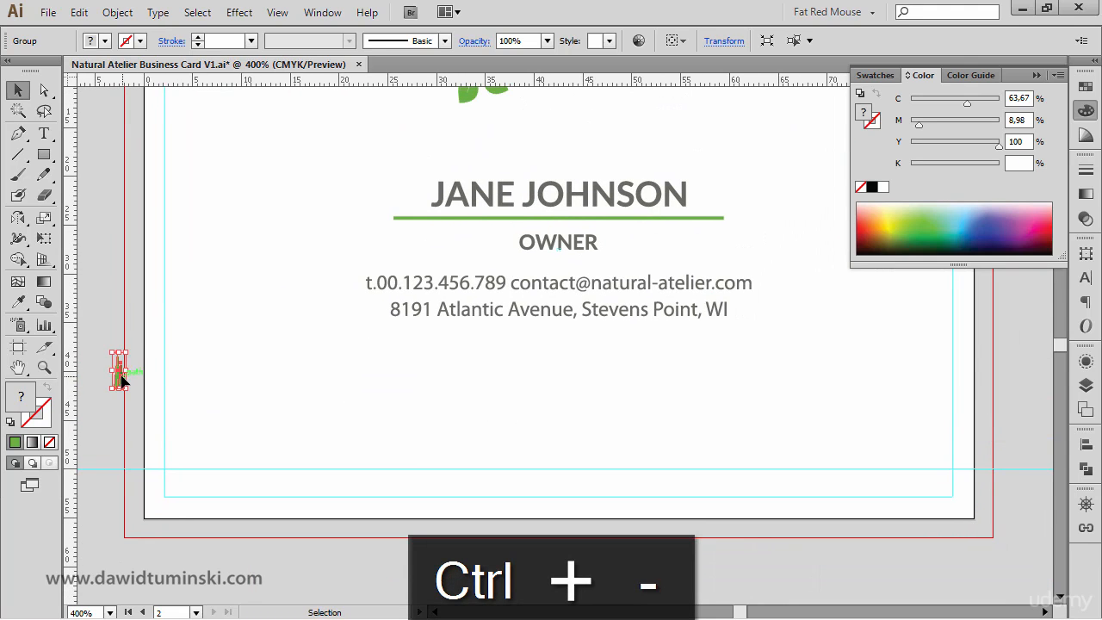
pyautogui.moveTo(117, 373); pyautogui.dragTo(1004, 395)
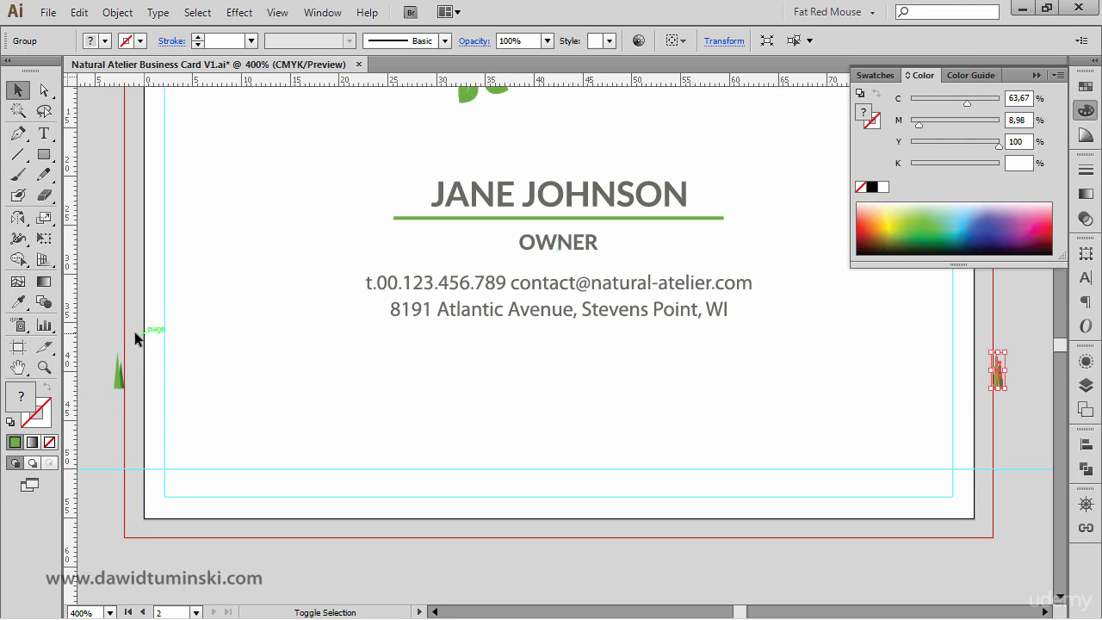
pyautogui.keyDown('shift'); pyautogui.click(119, 377); pyautogui.keyUp('shift')
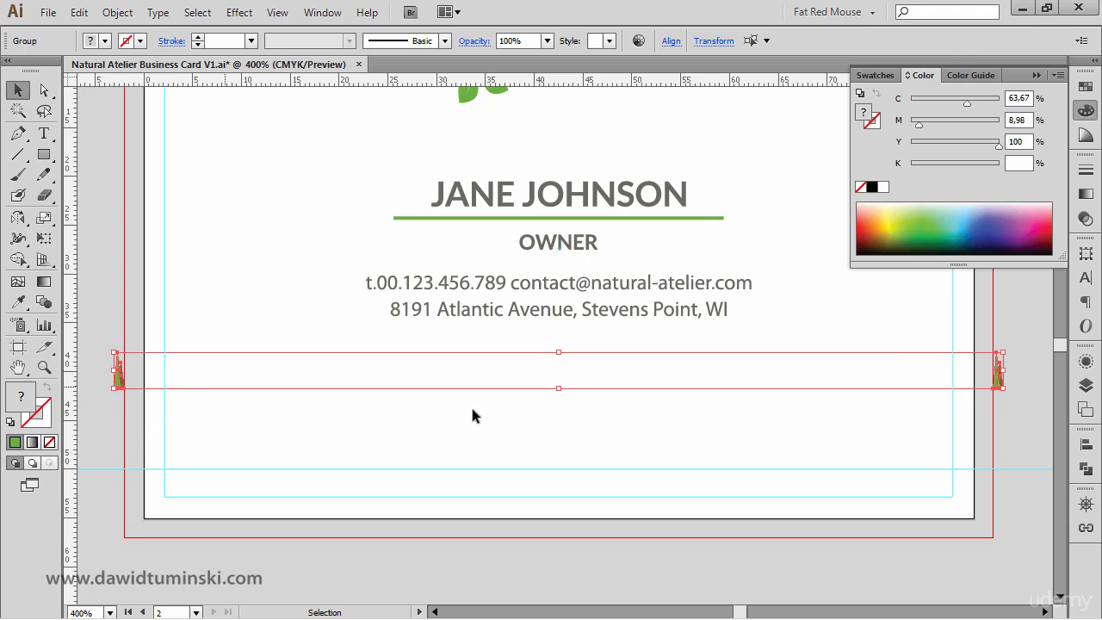
# - Set the Blend tool options to Specified Steps with 20 steps
pyautogui.doubleClick(52, 305)
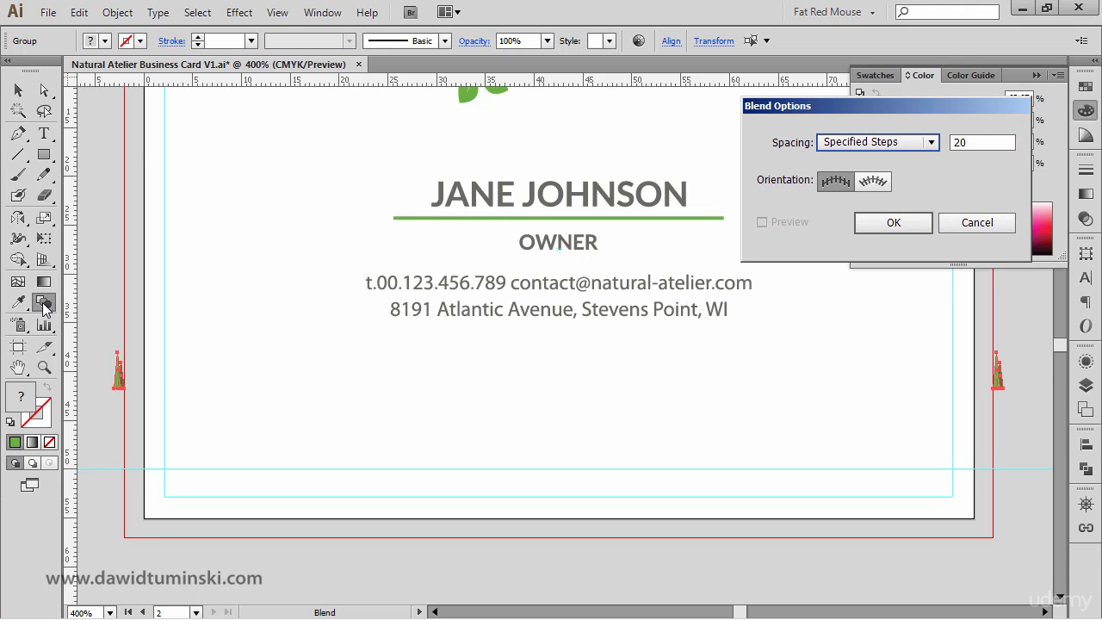
pyautogui.click(931, 143)
pyautogui.click(934, 146)
pyautogui.doubleClick(978, 142)
pyautogui.moveTo(956, 105); pyautogui.dragTo(874, 104)
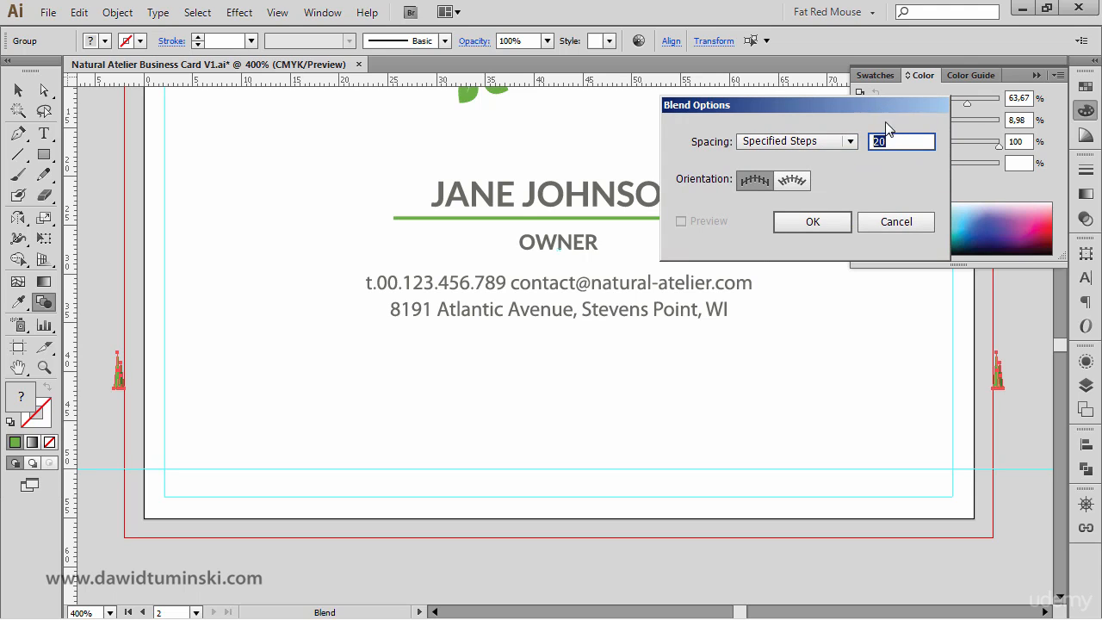
pyautogui.click(813, 222)
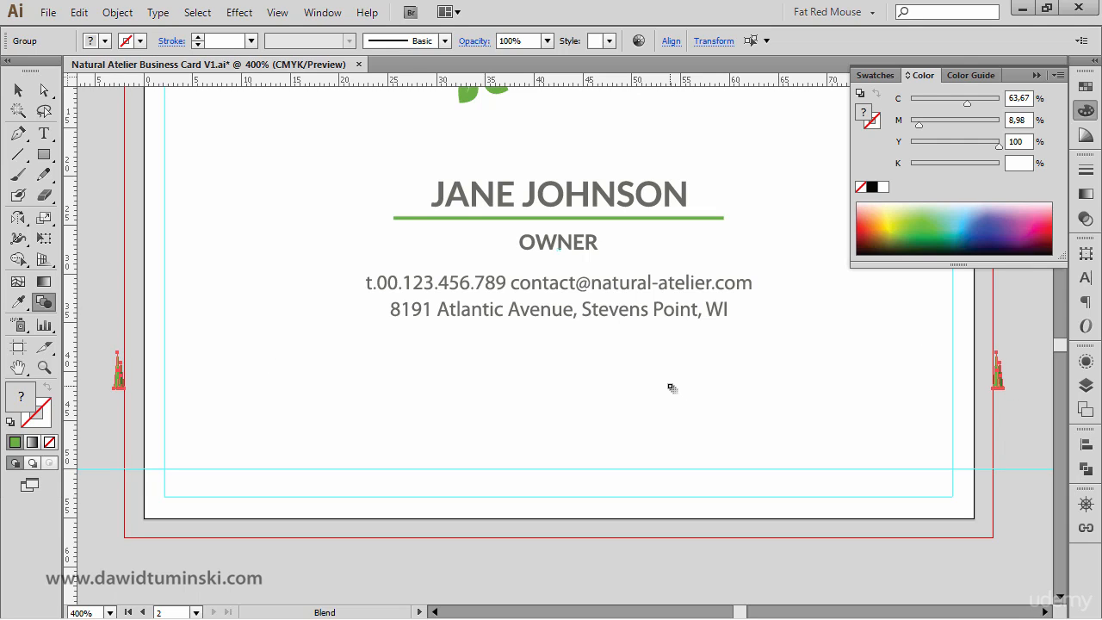
pyautogui.press('v')
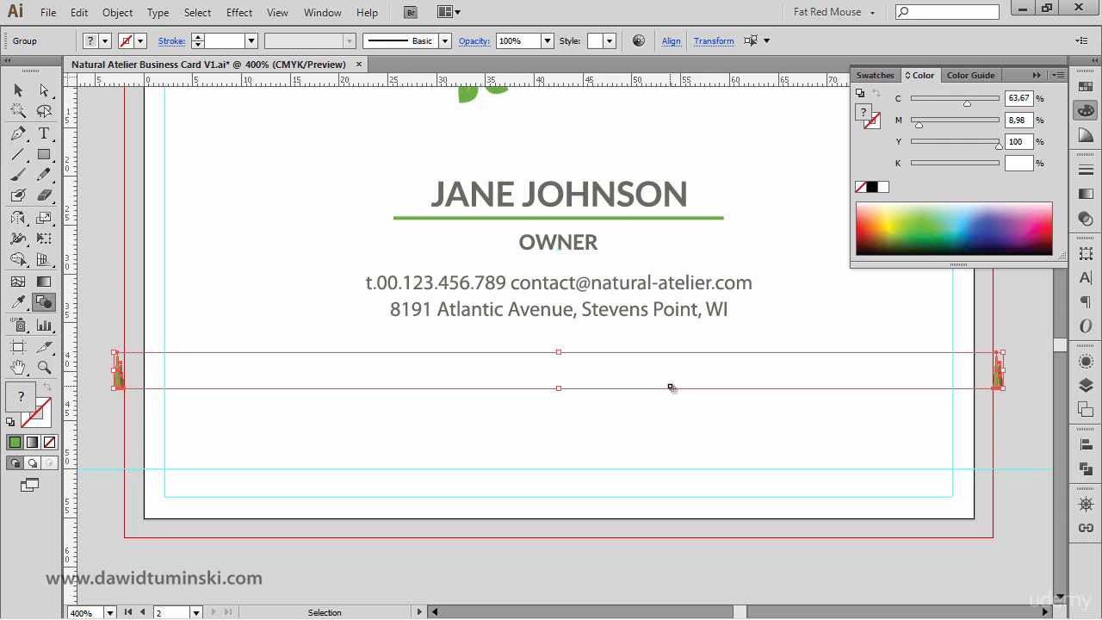
# - Blend the two tree groups and raise the blend's specified steps to 100 with preview on
pyautogui.hotkey('ctrl', 'alt', 'b')
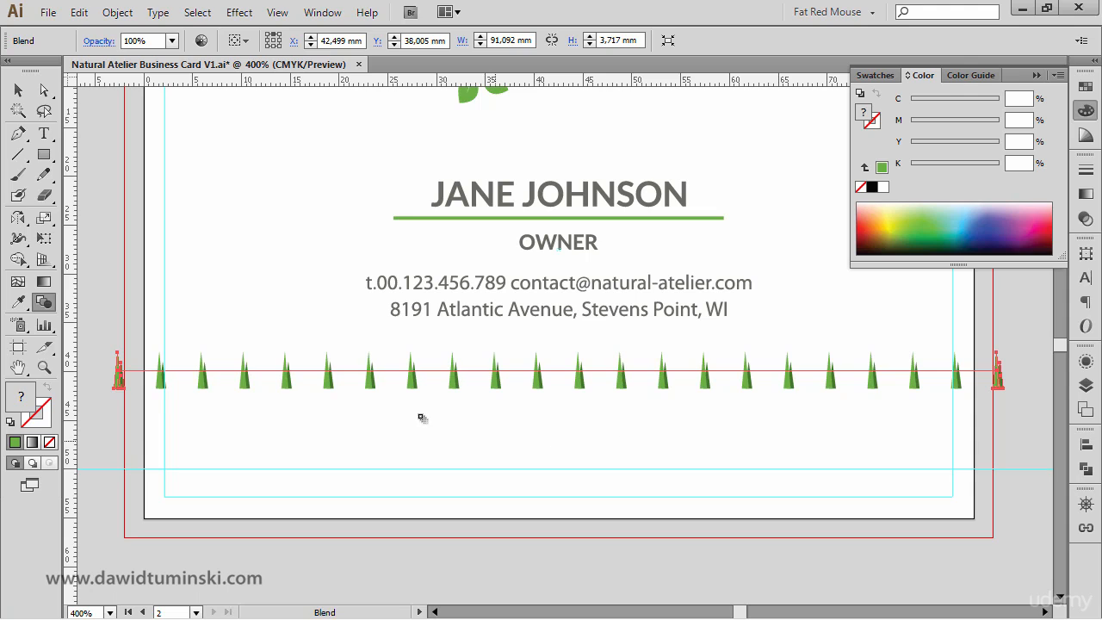
pyautogui.doubleClick(44, 303)
pyautogui.click(909, 140)
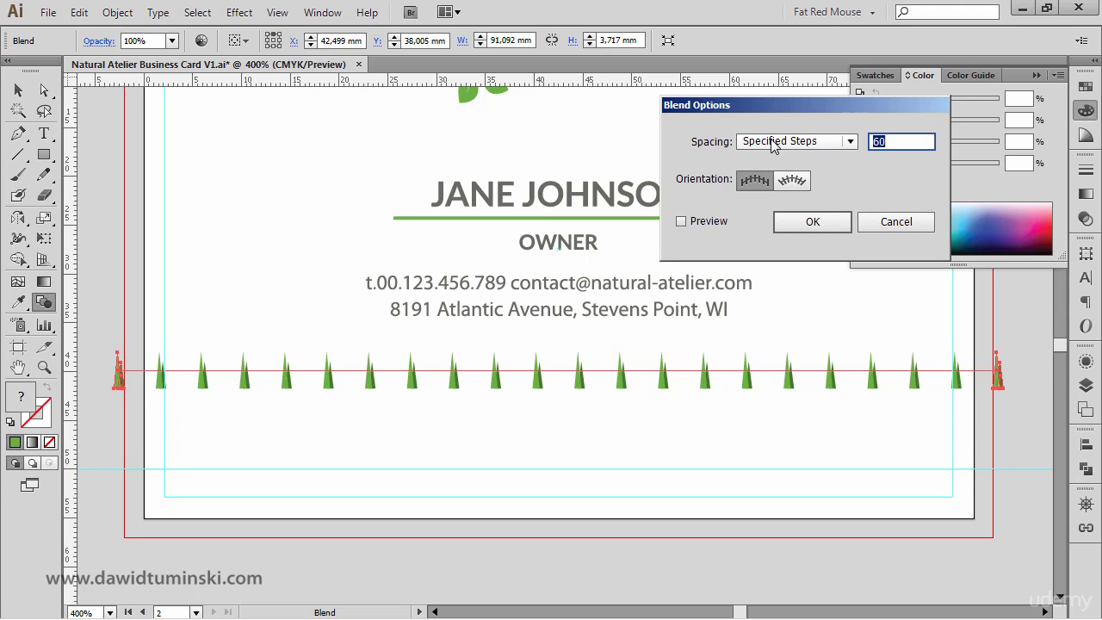
pyautogui.hotkey('shift', 'Up')
pyautogui.click(710, 222)
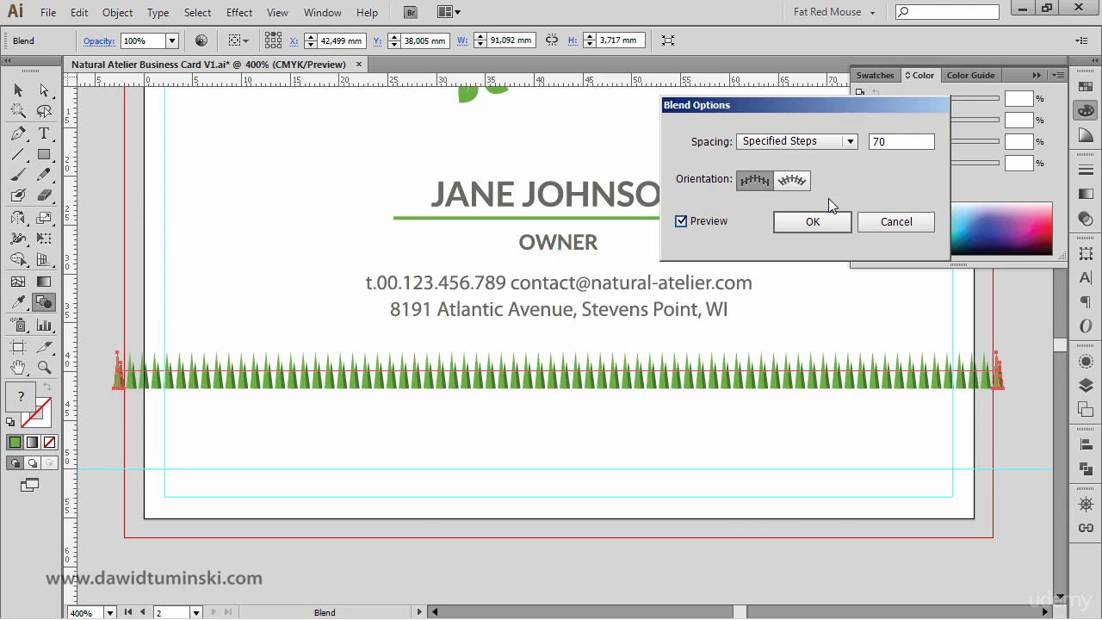
pyautogui.doubleClick(906, 145)
pyautogui.hotkey('shift', 'Up')
pyautogui.hotkey('shift', 'Up')
pyautogui.hotkey('shift', 'Up')
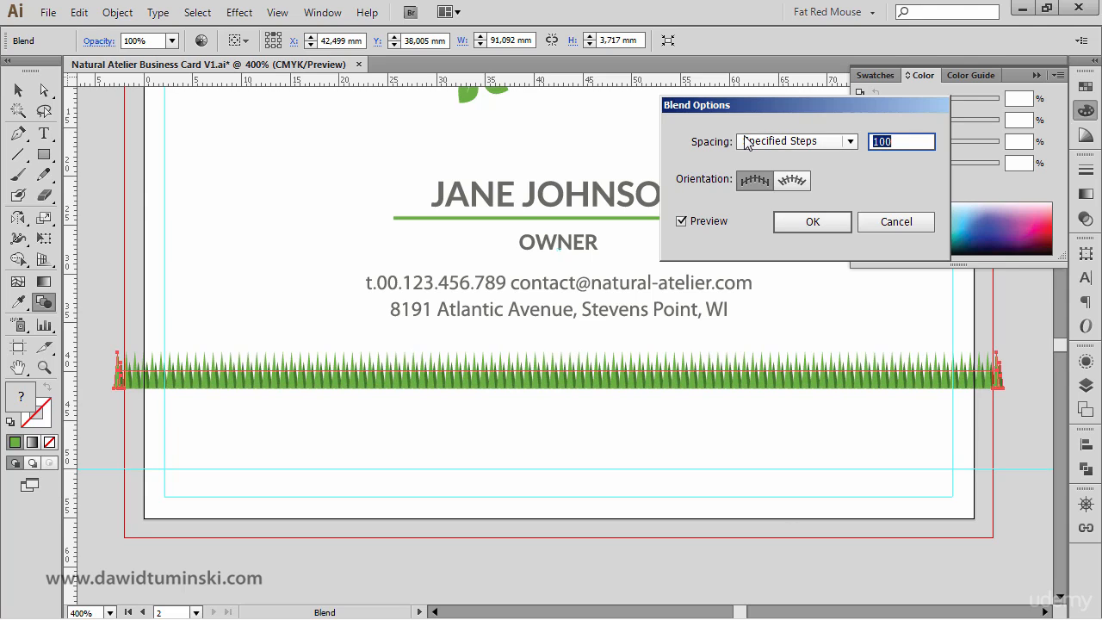
pyautogui.press('Return')
# - Draw a green rectangle under the tree row, spanning the card's bleed width down to the lower guide
pyautogui.click(17, 89)
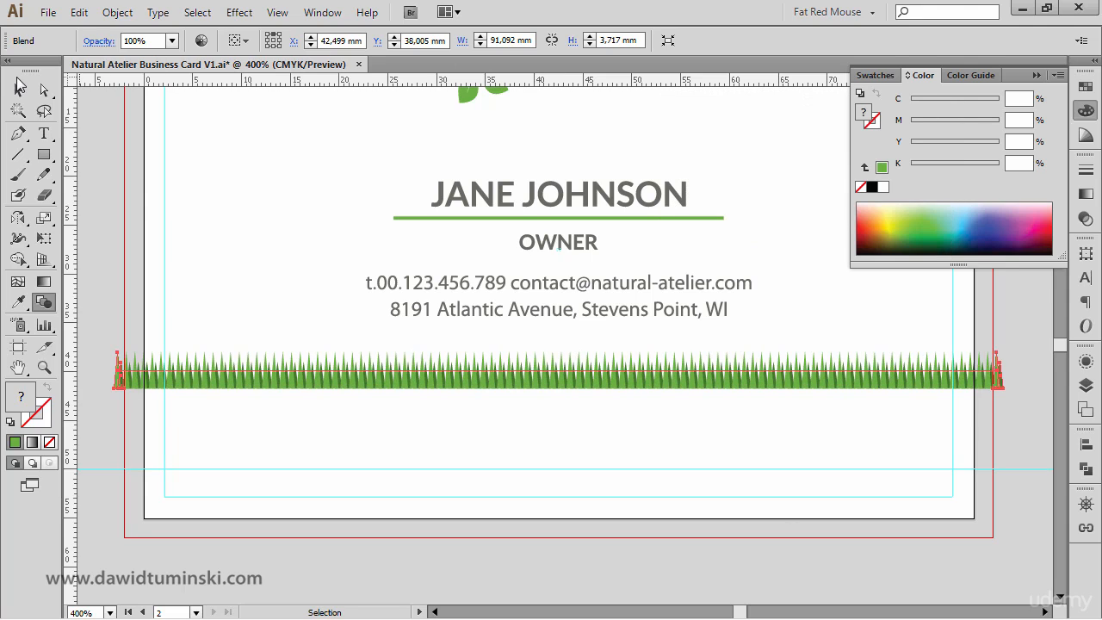
pyautogui.click(95, 108)
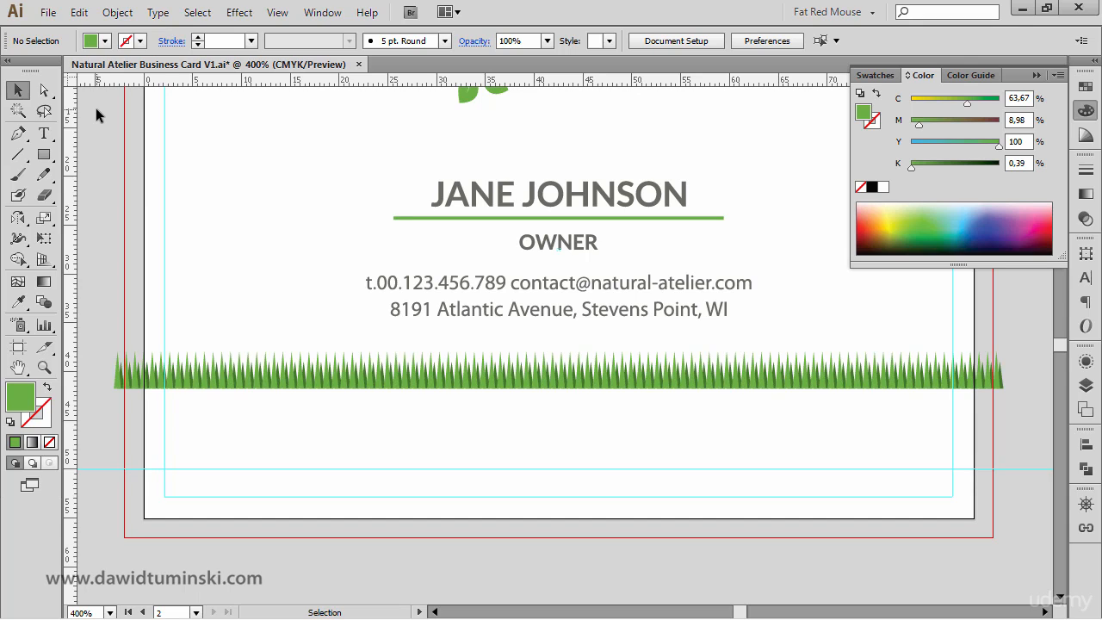
pyautogui.click(44, 154)
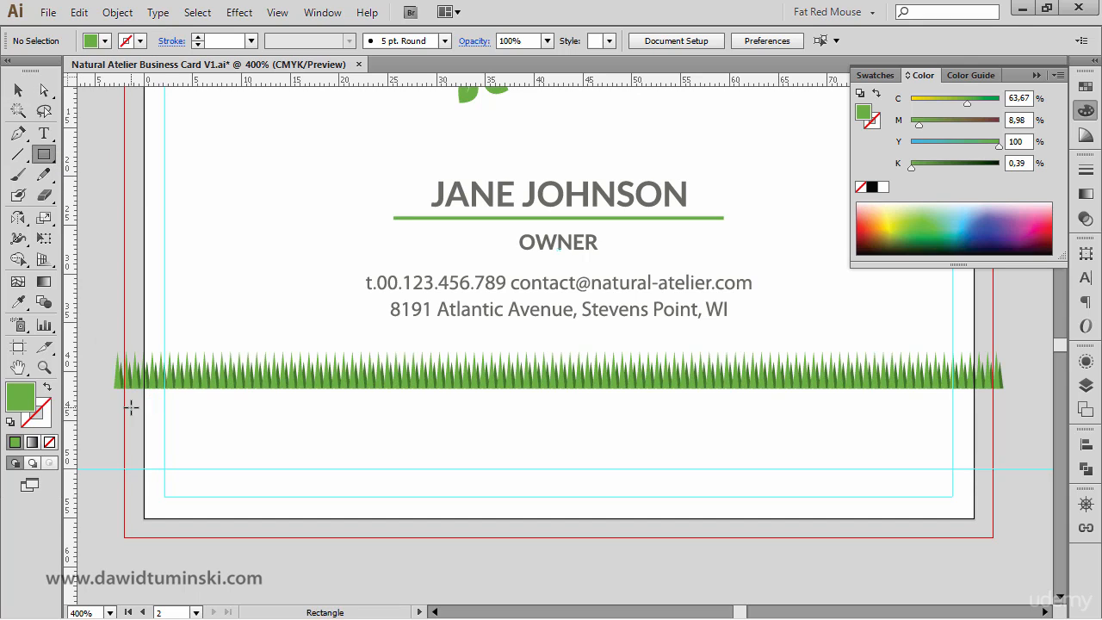
pyautogui.moveTo(114, 389); pyautogui.dragTo(991, 466)
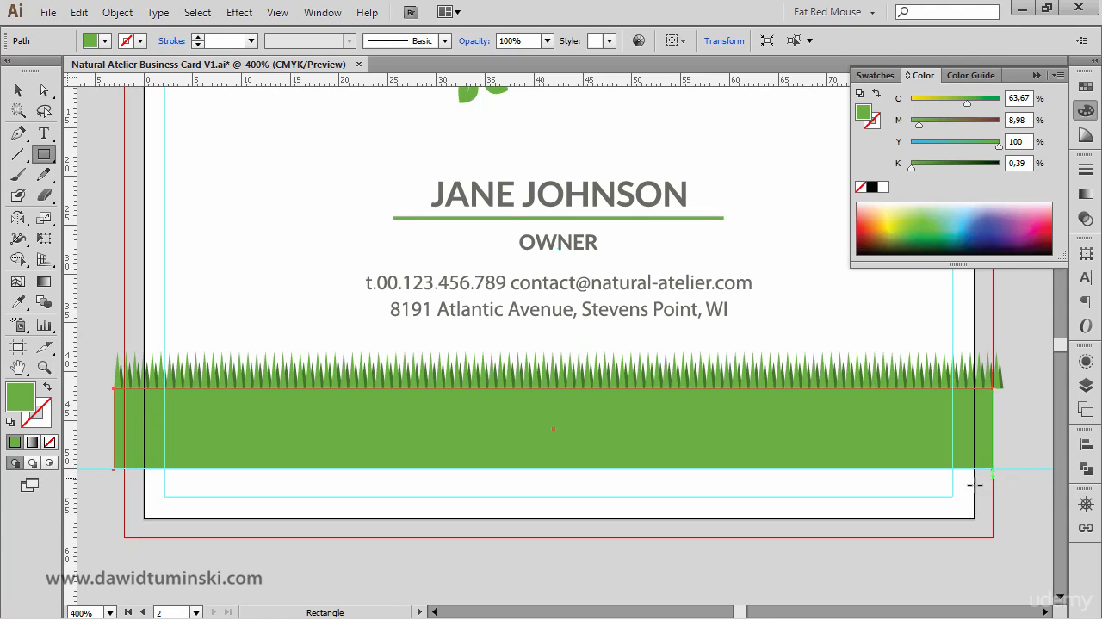
pyautogui.keyDown('ctrl'); pyautogui.click(106, 124); pyautogui.keyUp('ctrl')
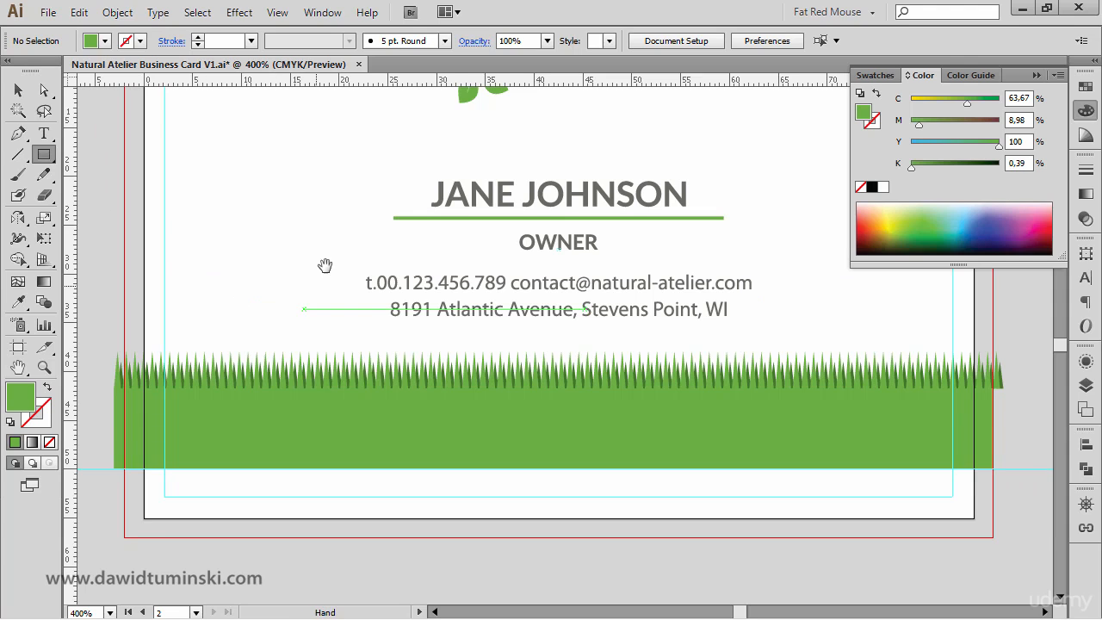
pyautogui.moveTo(322, 263); pyautogui.dragTo(303, 300)
pyautogui.hotkey('ctrl', '-')
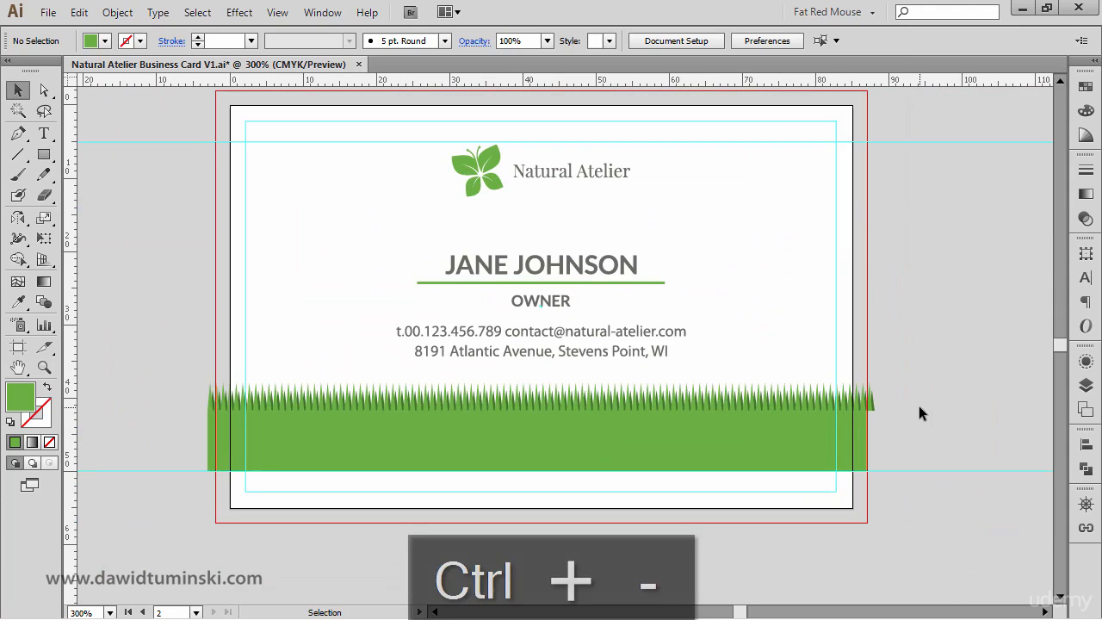